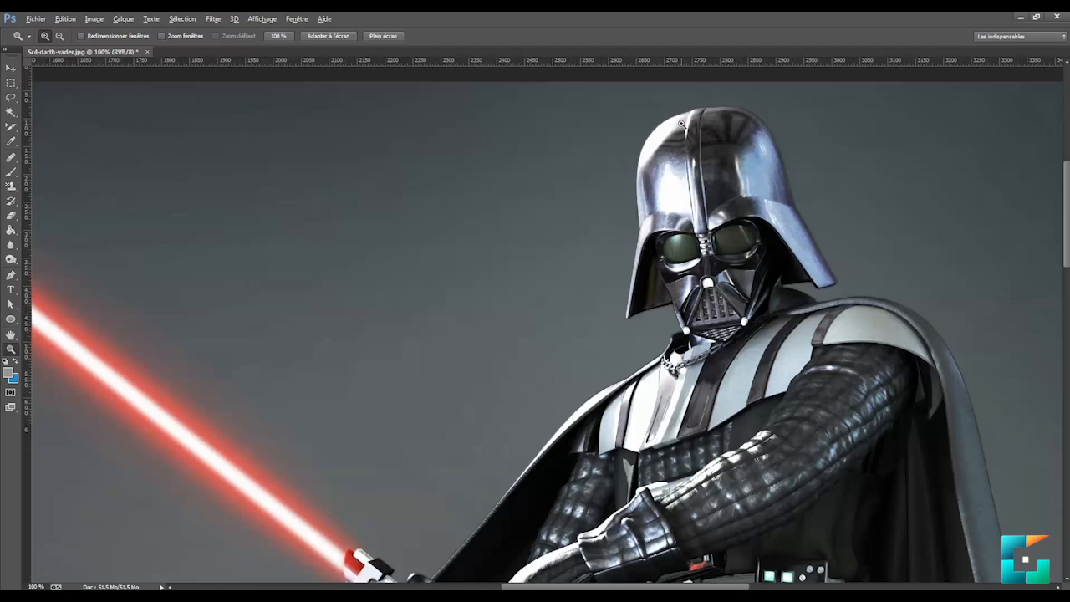
Start a Pen path at the crown of Darth Vader's helmet and curve it down the dome's upper left edge
click(679, 122)
click(674, 128)
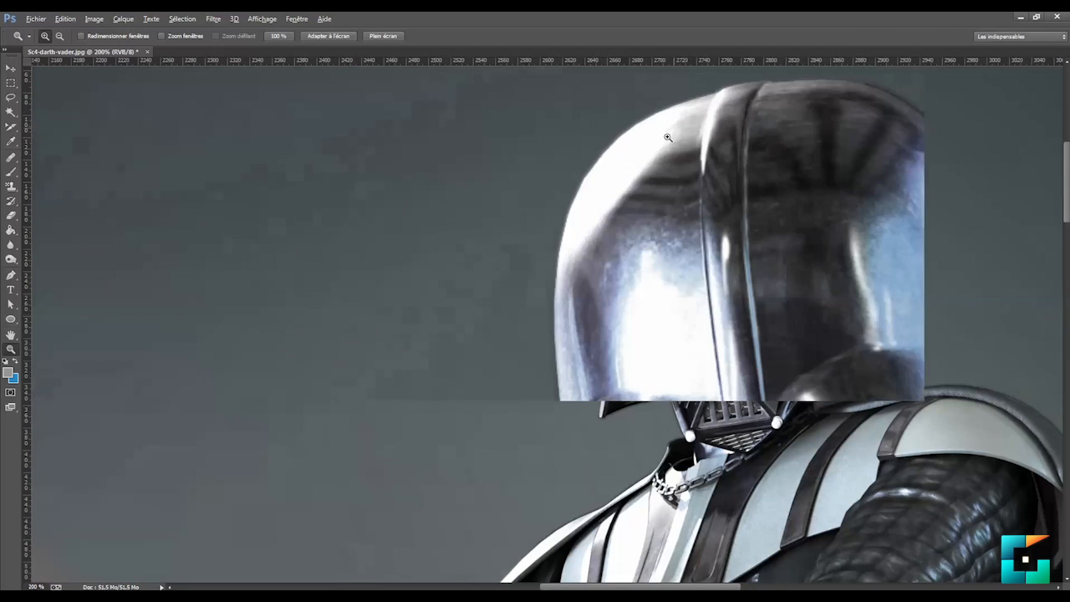
drag(657, 143, 690, 231)
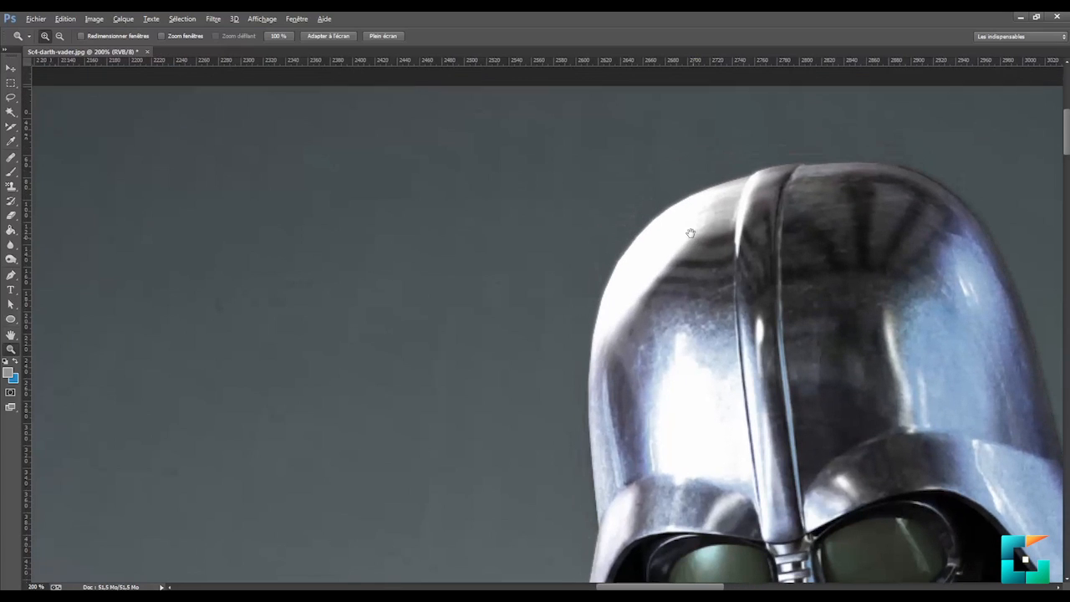
key(p)
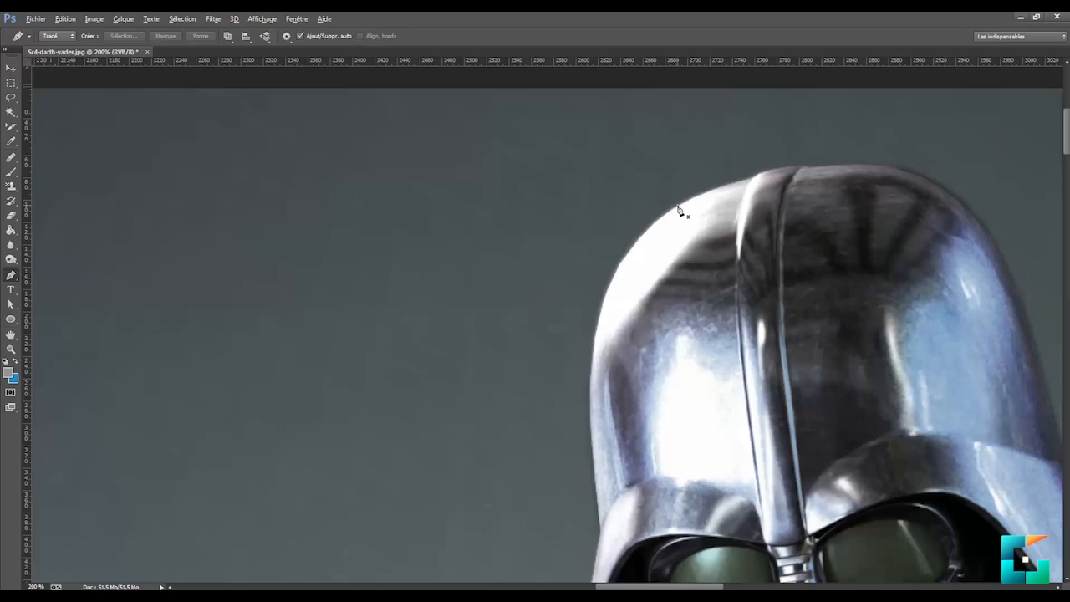
click(677, 206)
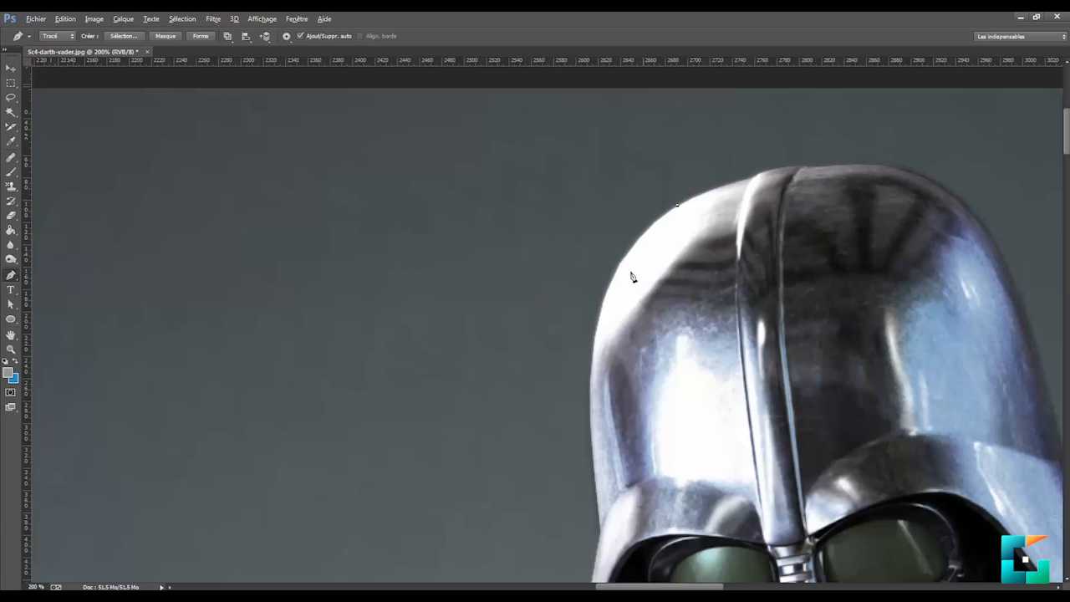
click(601, 309)
drag(601, 313, 582, 386)
mouse_move(582, 386)
mouse_down()
mouse_move(567, 377)
mouse_move(598, 381)
mouse_move(554, 377)
mouse_move(591, 387)
mouse_move(559, 384)
mouse_move(581, 385)
mouse_up()
Continue the path down the left side of the helmet to the start of the flared brim, adjusting the curve handles
key(space)
drag(613, 407, 585, 316)
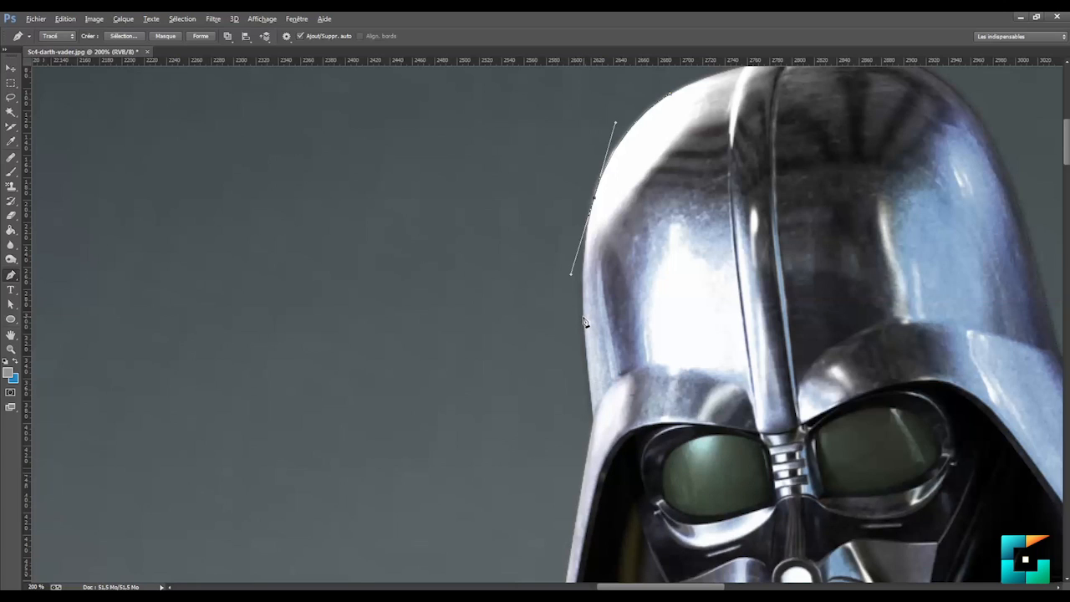
click(585, 321)
drag(584, 323, 584, 353)
mouse_move(570, 277)
mouse_down()
mouse_move(577, 263)
mouse_move(581, 279)
mouse_up()
drag(611, 346, 614, 287)
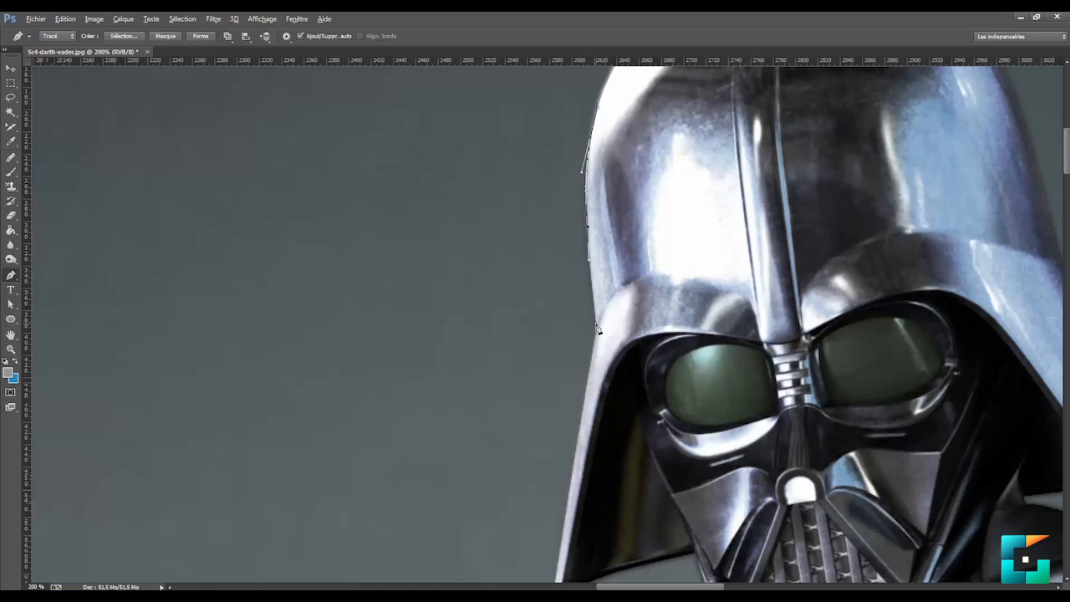
drag(599, 329, 590, 357)
Trace the path around the brim's lower left tip, along its underside and down the mask's cheek to the white knob
drag(584, 428, 632, 361)
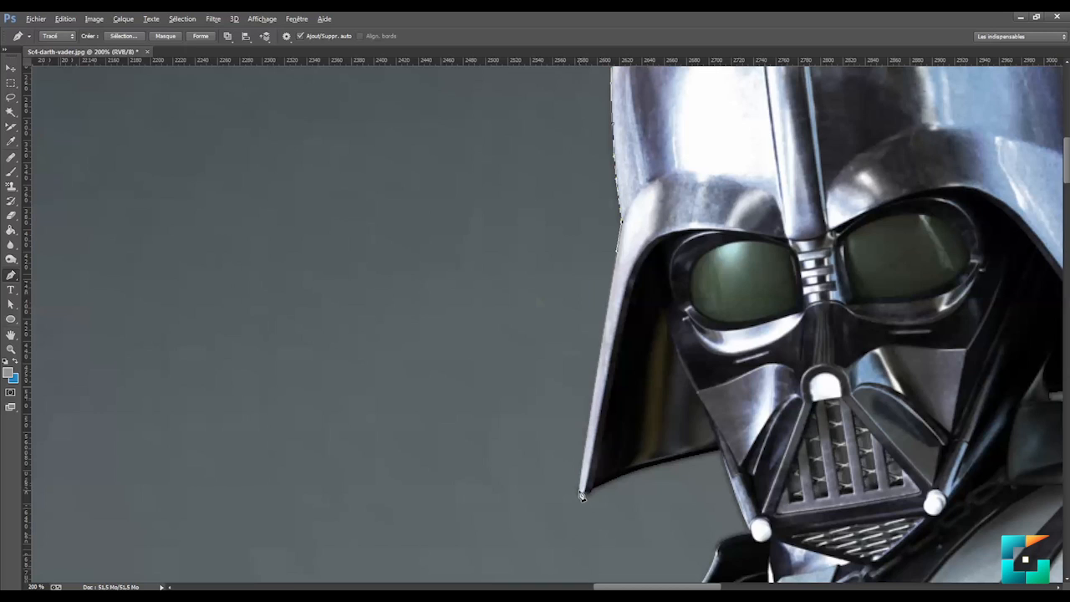
mouse_move(580, 492)
mouse_down()
mouse_move(580, 525)
mouse_move(581, 498)
mouse_up()
drag(646, 468, 661, 465)
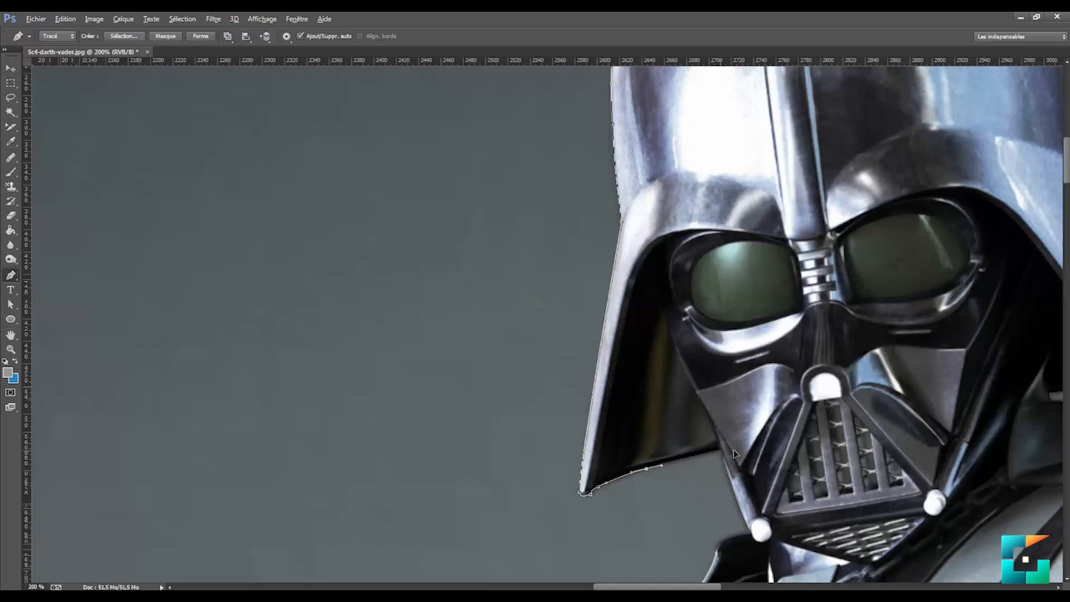
drag(724, 452, 733, 452)
scroll(724, 466, down, 3)
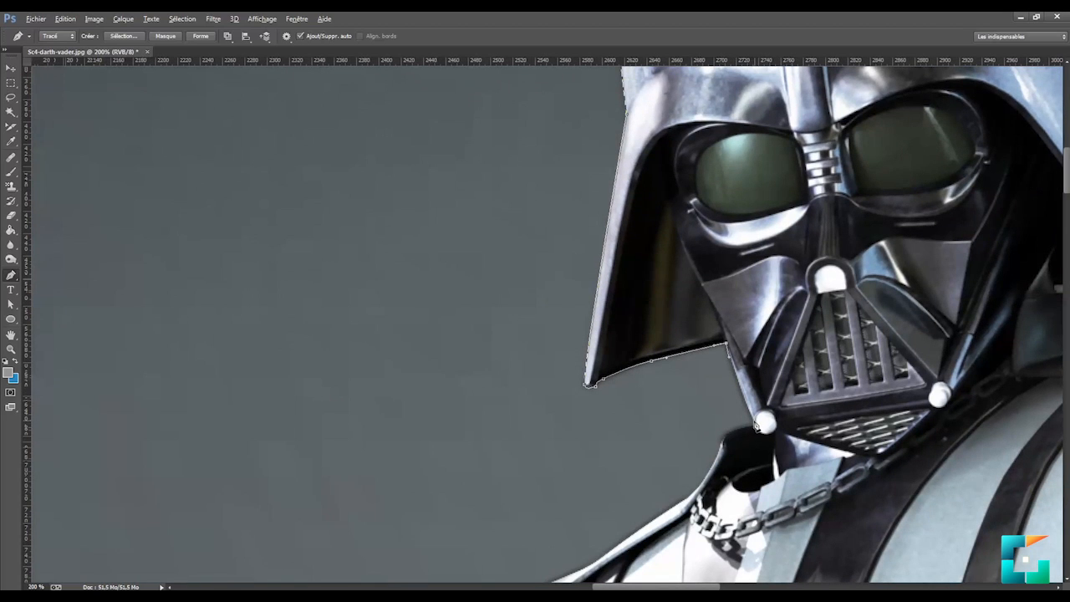
drag(746, 415, 761, 428)
Refine the path along the brim's left edge and set the anchor at the white knob beside the mask's chin
drag(645, 274, 661, 326)
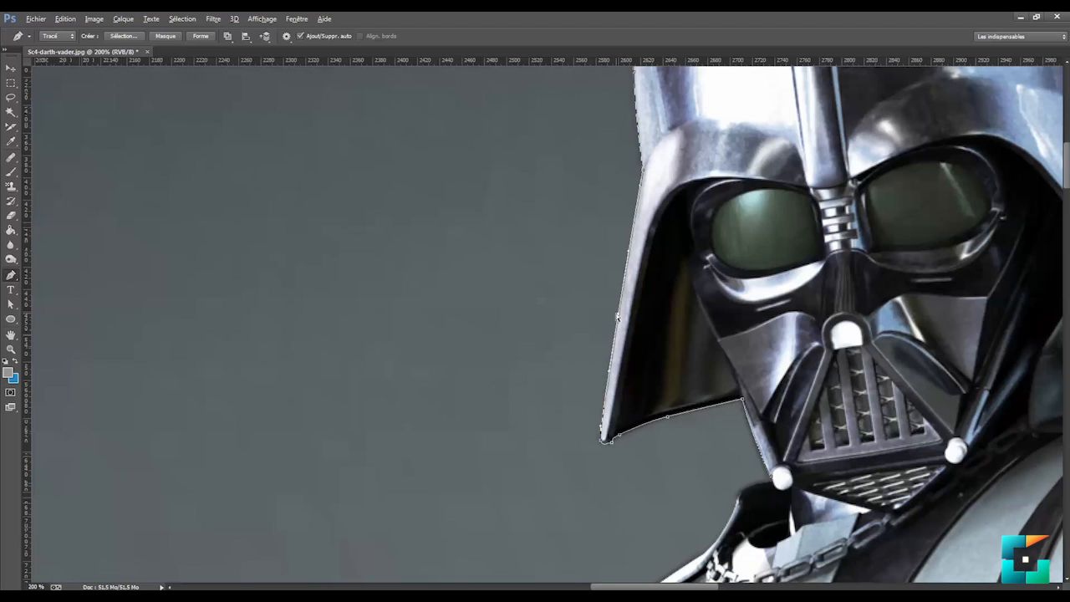
mouse_move(618, 314)
mouse_down()
mouse_move(592, 316)
mouse_move(619, 320)
mouse_up()
mouse_move(630, 257)
mouse_down()
mouse_move(590, 168)
mouse_move(631, 257)
mouse_up()
drag(744, 366, 705, 275)
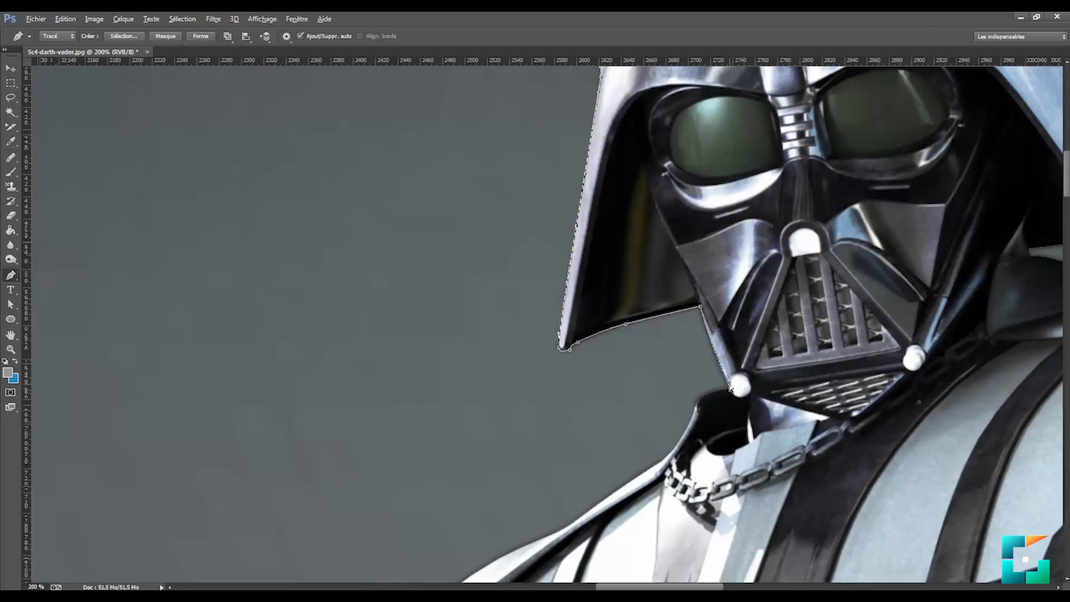
drag(731, 388, 737, 395)
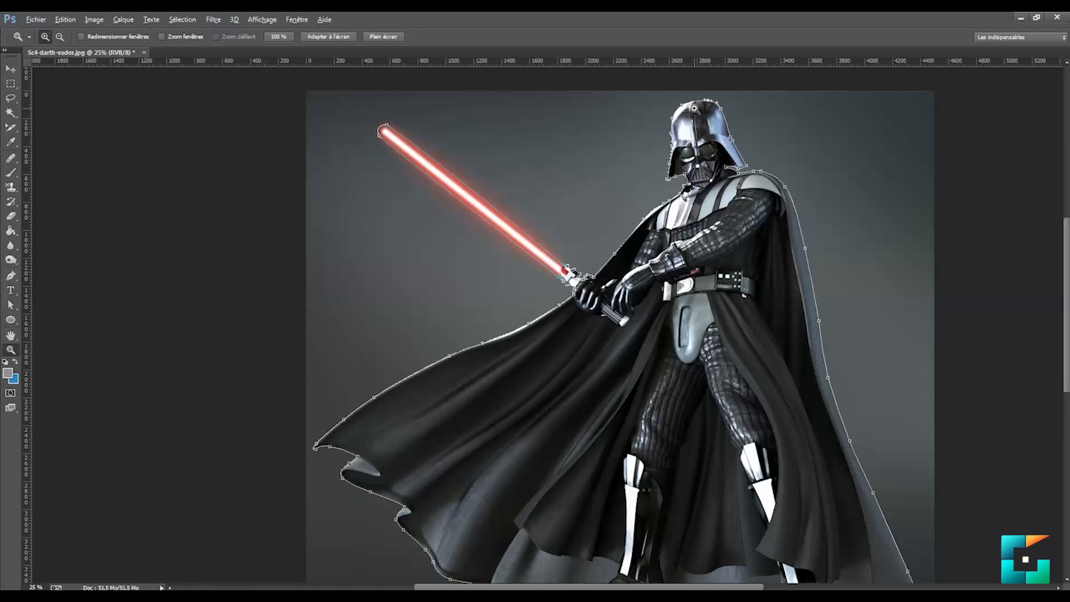
Reposition the anchor on the dome's upper right edge so the path's curve follows the helmet's outline
click(693, 108)
click(694, 108)
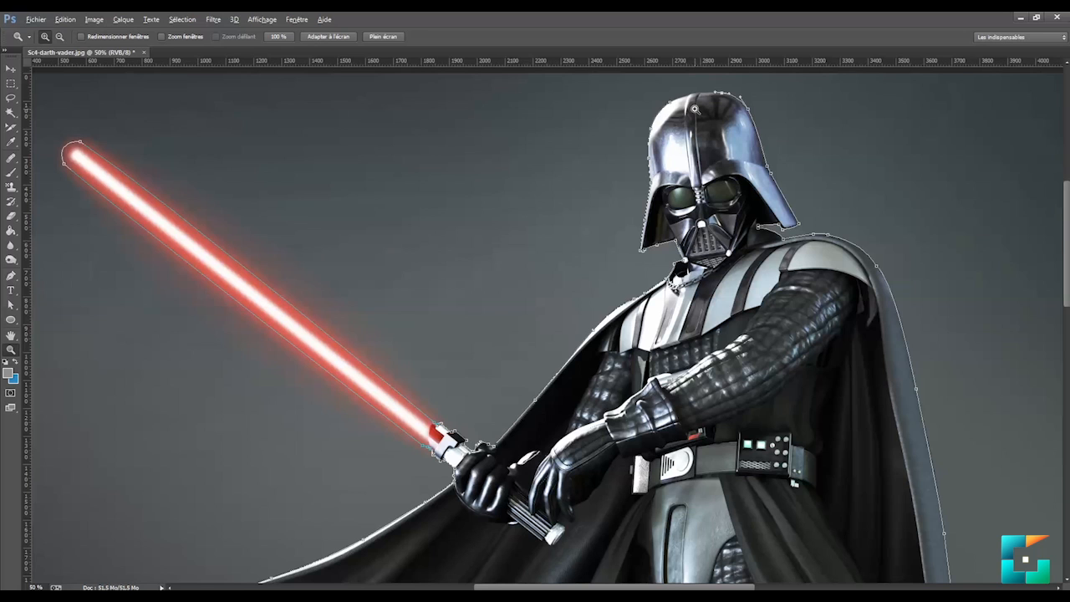
click(694, 108)
click(627, 251)
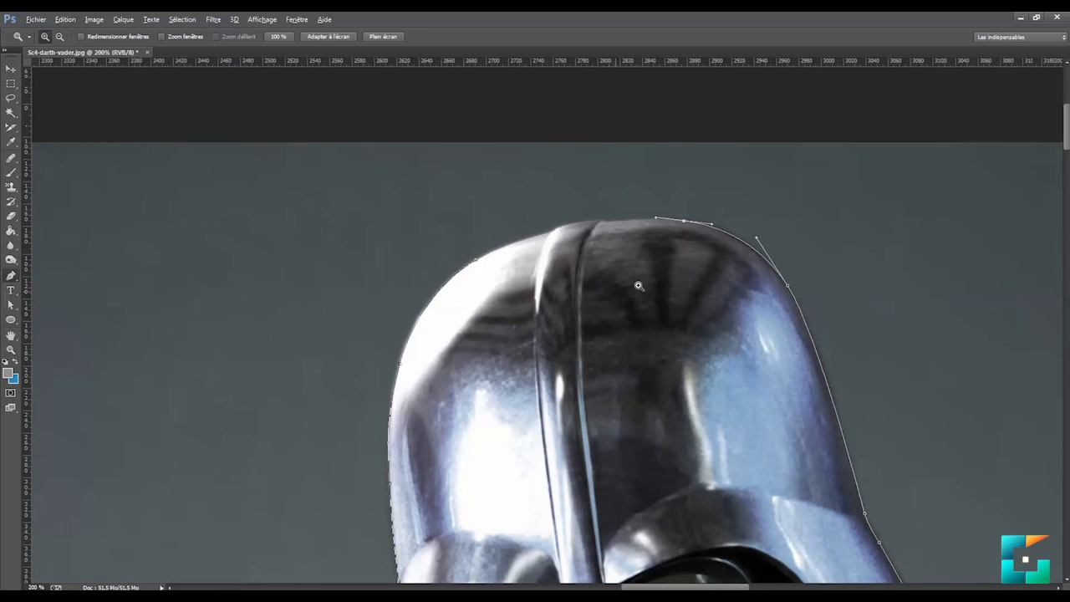
key(p)
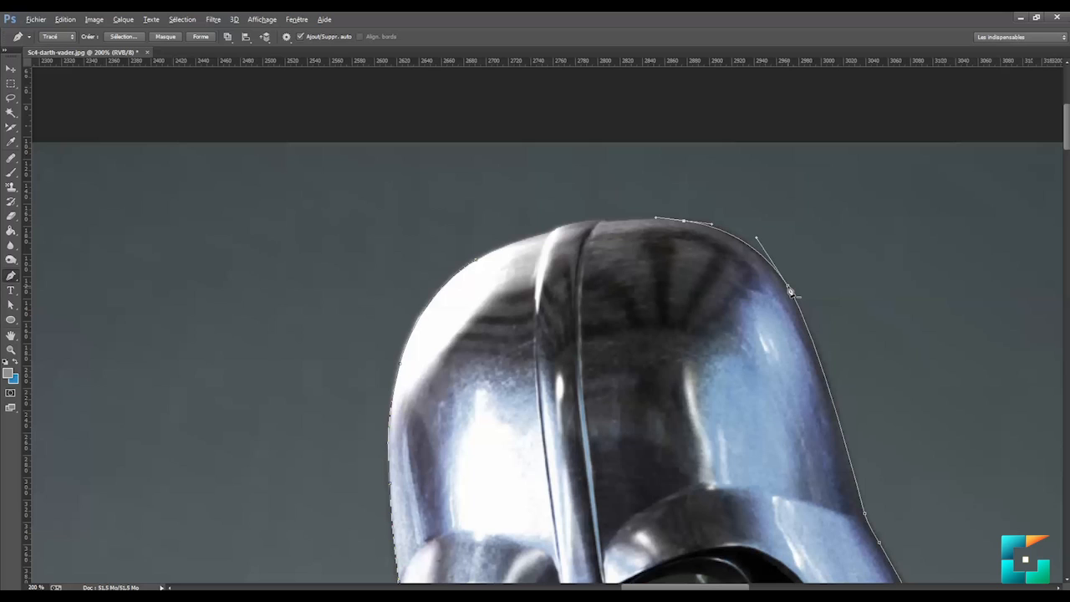
click(790, 291)
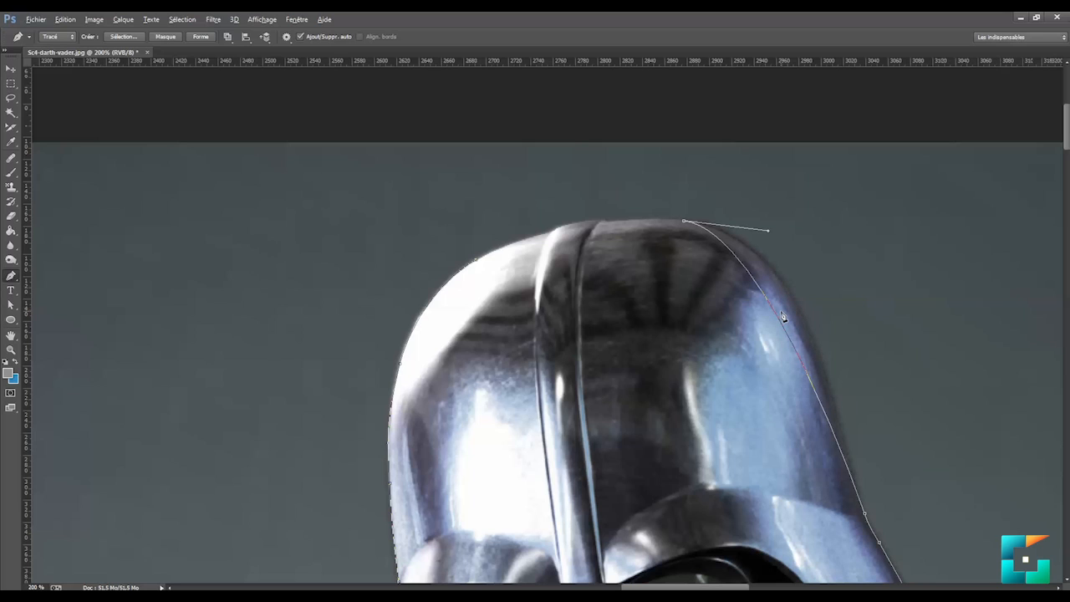
click(780, 315)
drag(778, 319, 791, 292)
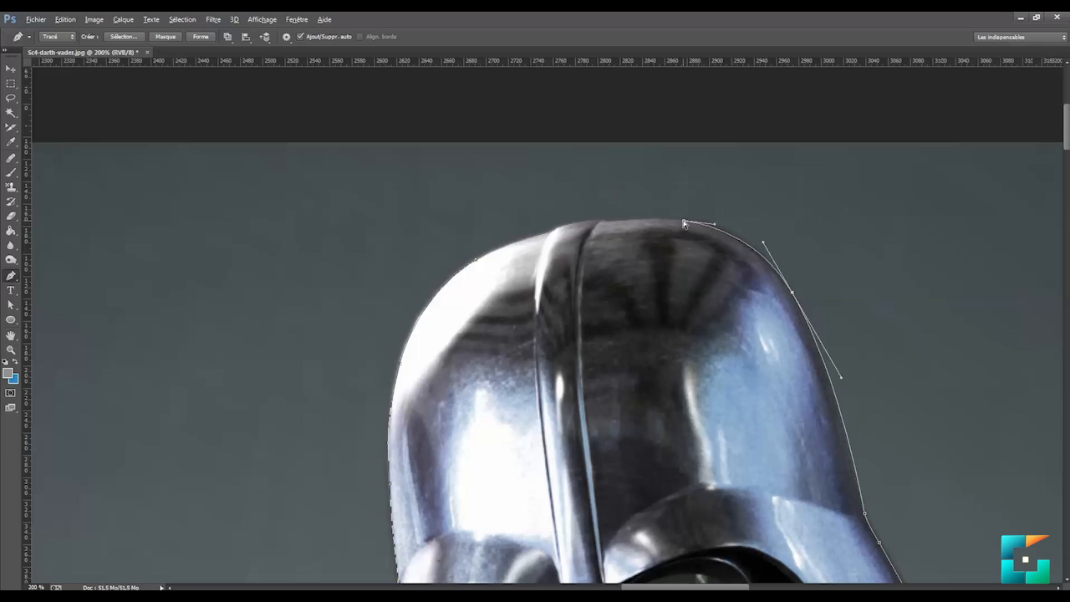
Trace the path over the top of the helmet and close it at its starting anchor
drag(682, 221, 722, 229)
click(606, 221)
mouse_move(541, 240)
mouse_down()
mouse_move(523, 246)
mouse_move(554, 229)
mouse_up()
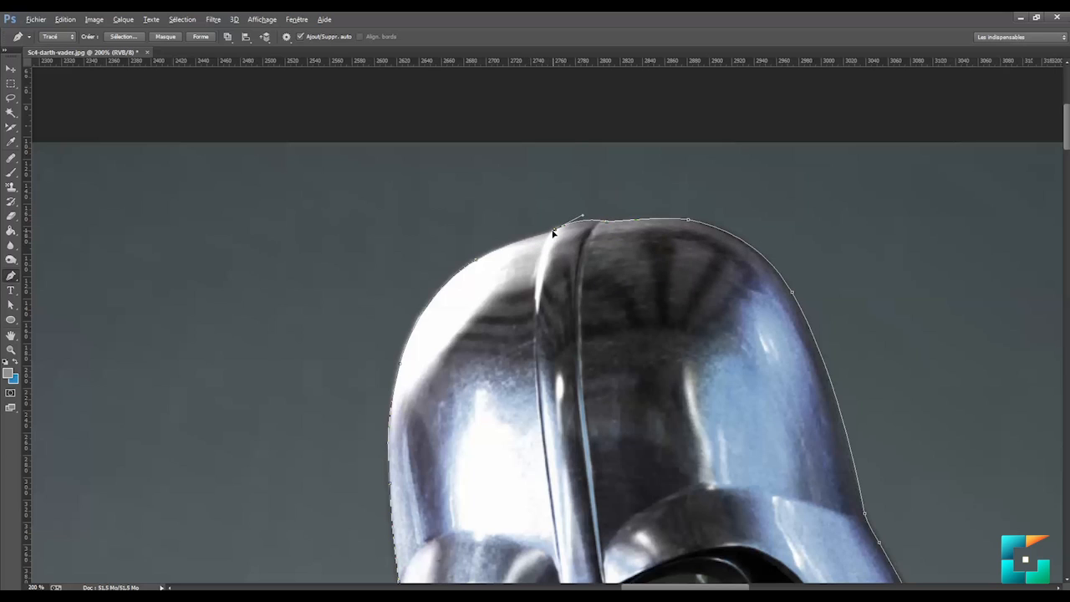
click(476, 262)
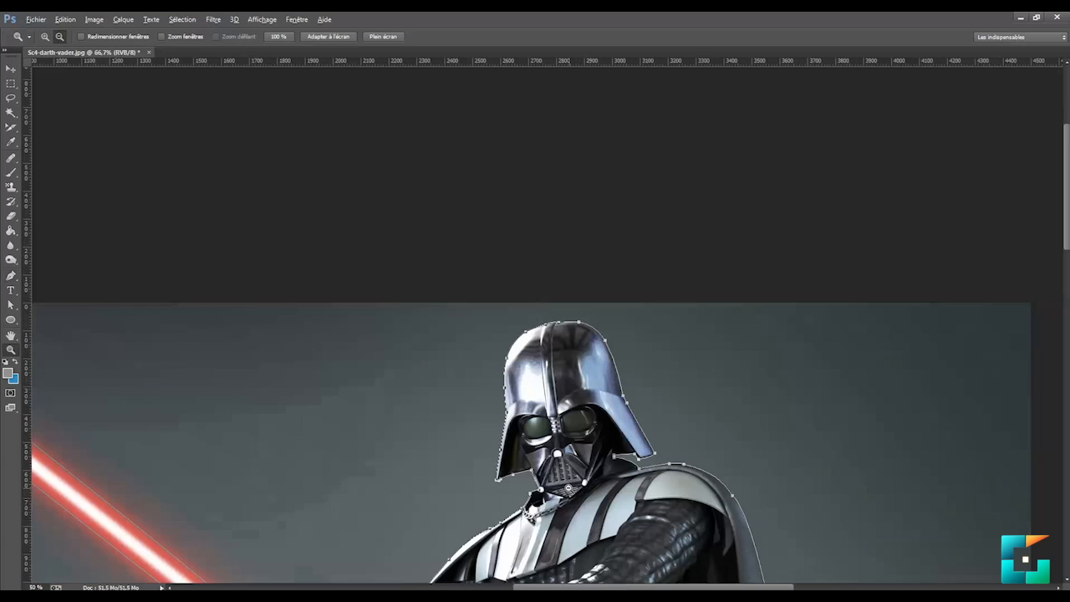
Convert the closed path into a selection and copy the selected figure onto a new layer
alt+click(567, 487)
alt+click(563, 488)
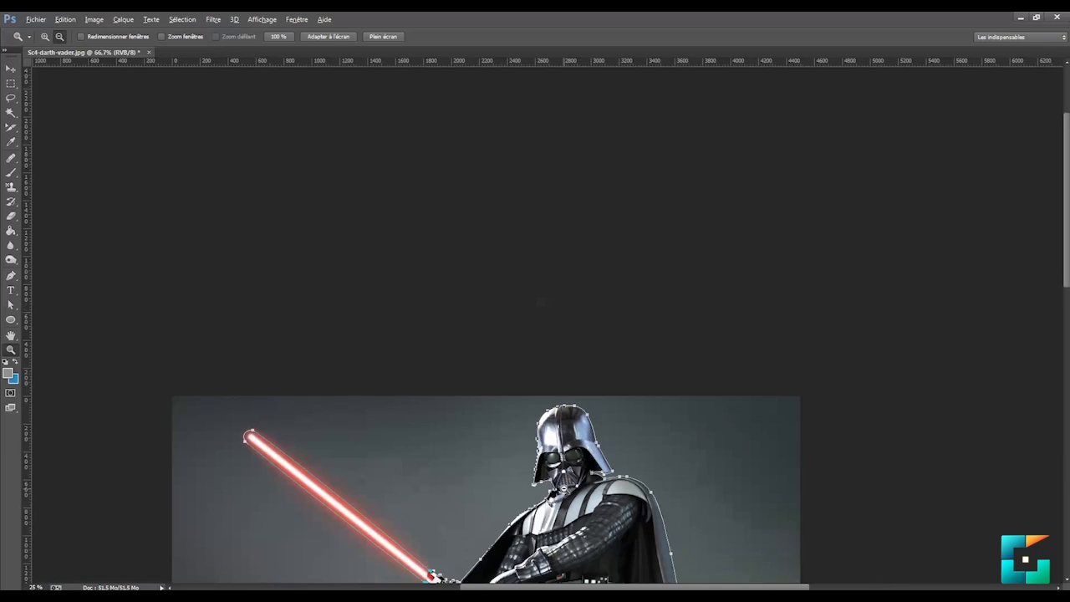
alt+click(565, 346)
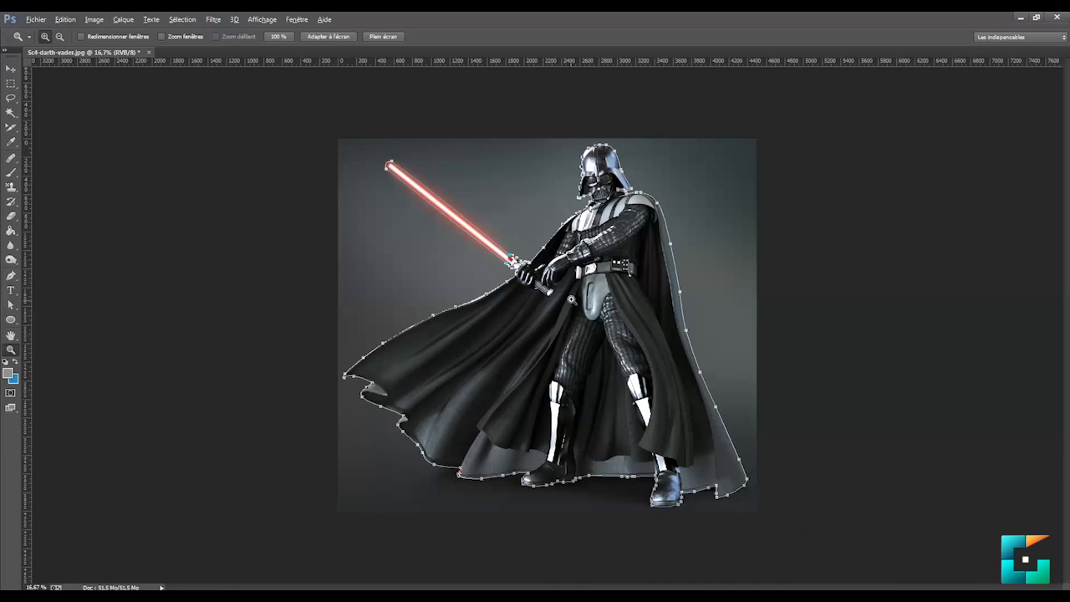
key(p)
right_click(582, 257)
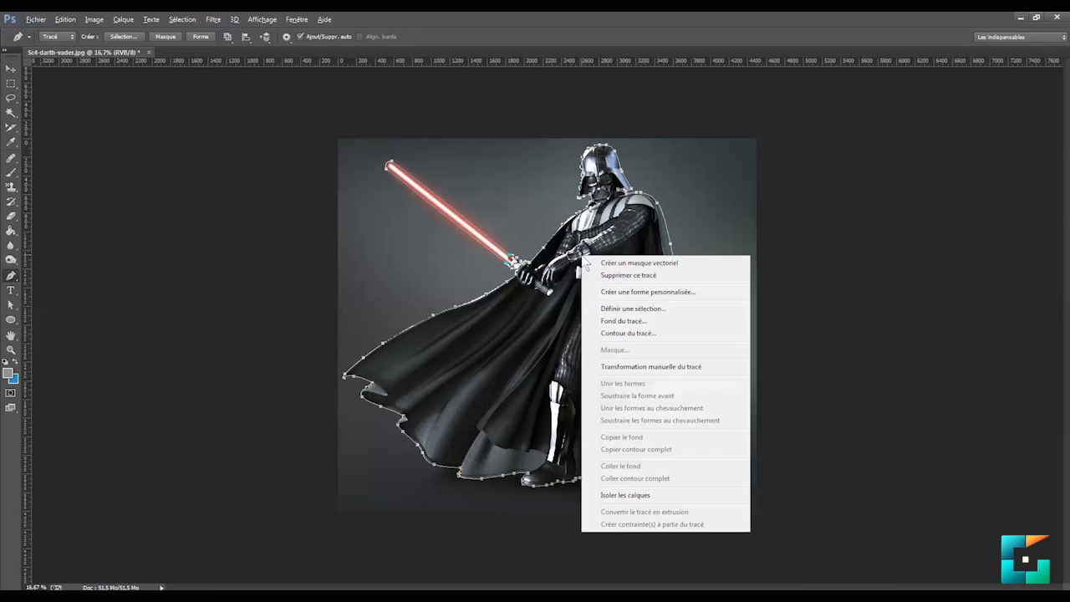
click(625, 308)
key(Return)
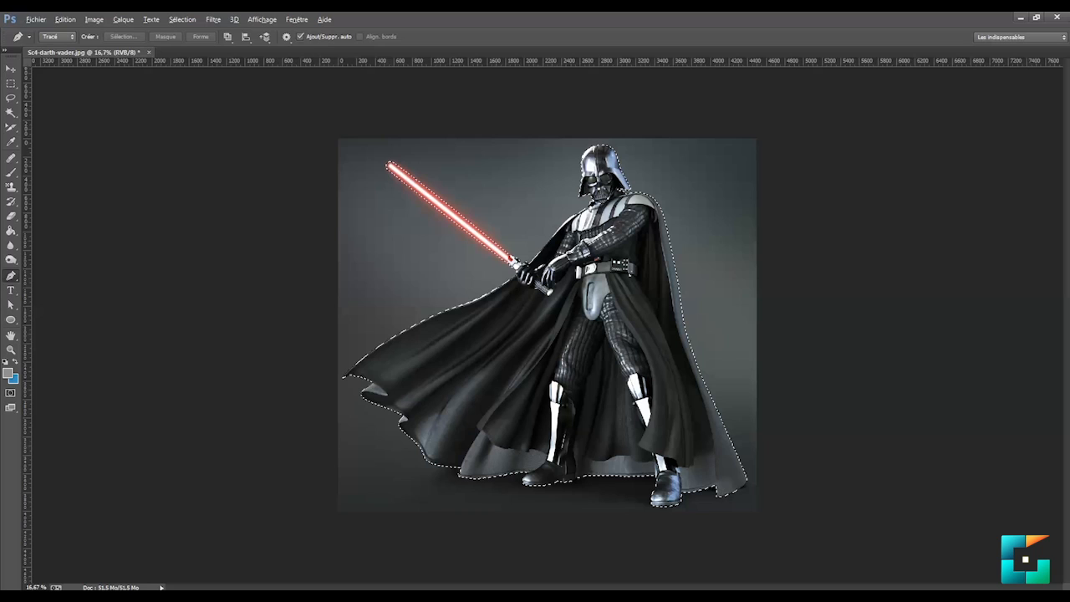
key(ctrl+j)
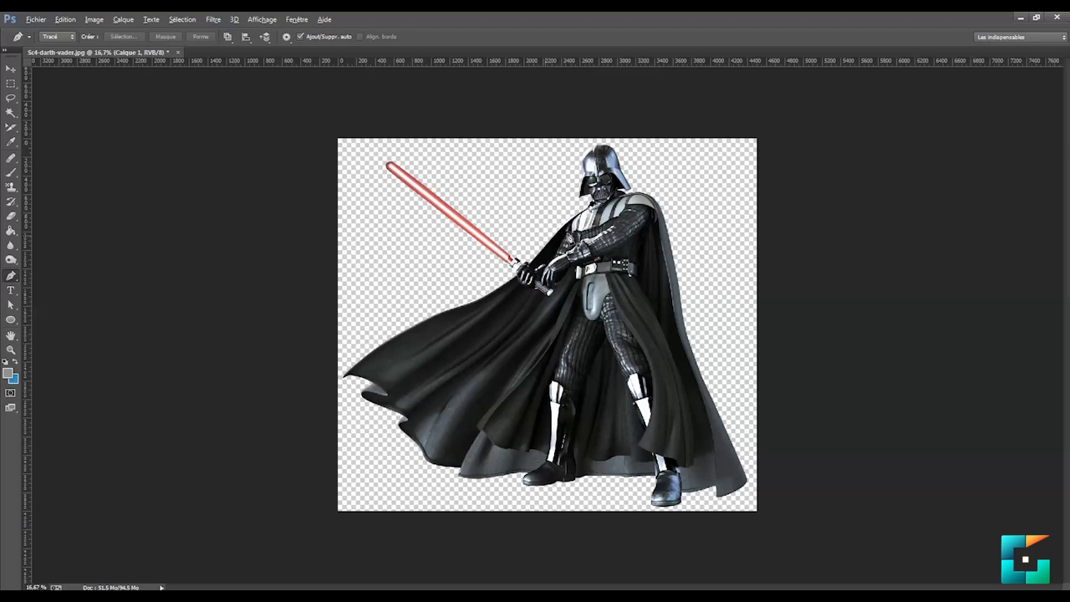
Examine the cut-out figure around the lightsaber and check the layer stack
key(z)
click(463, 213)
click(463, 214)
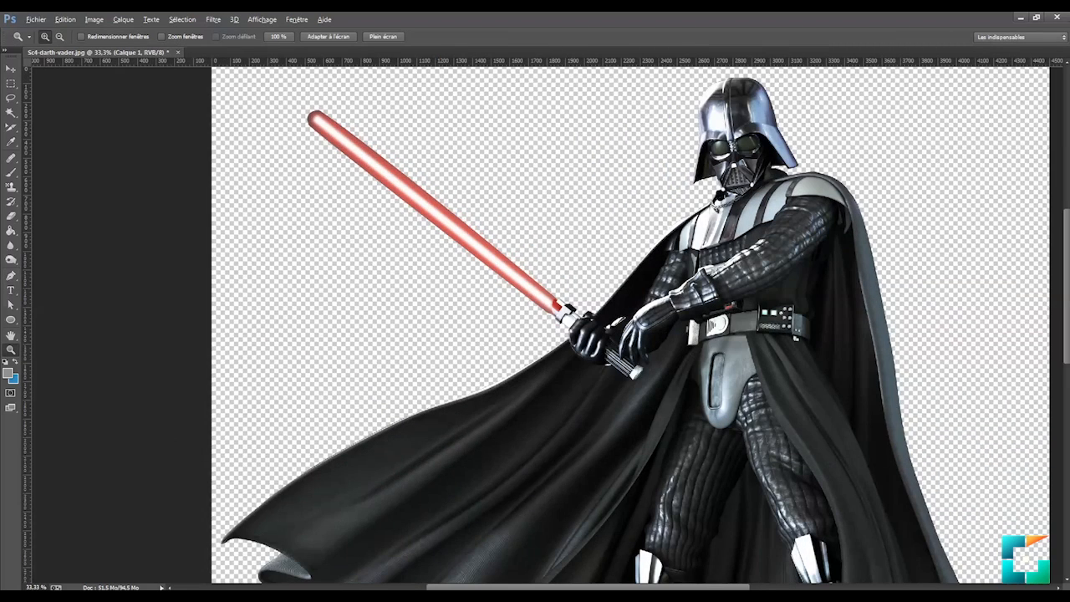
drag(521, 206, 544, 282)
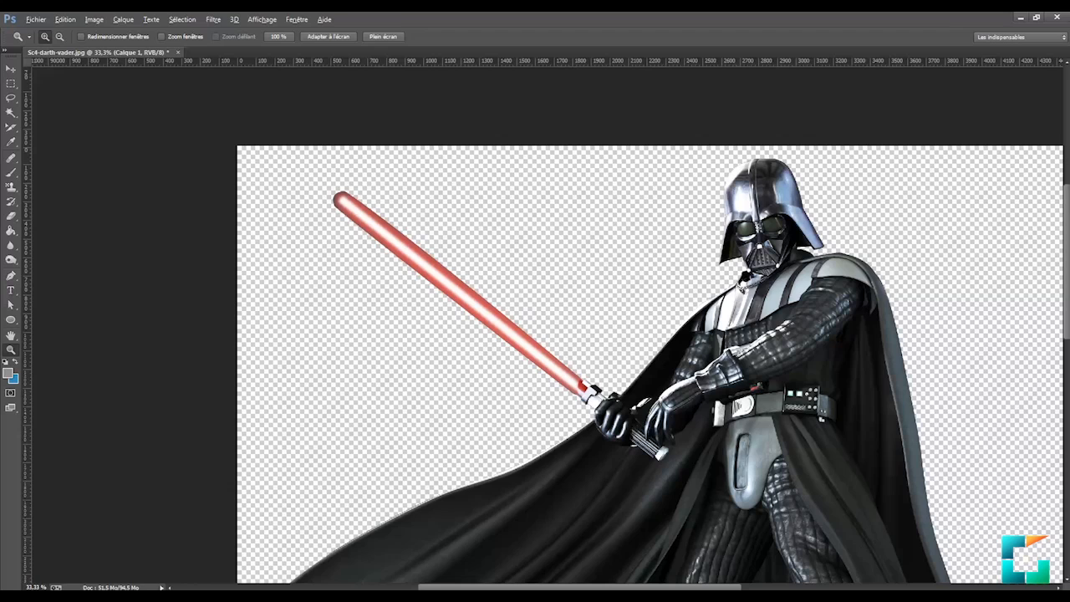
key(F7)
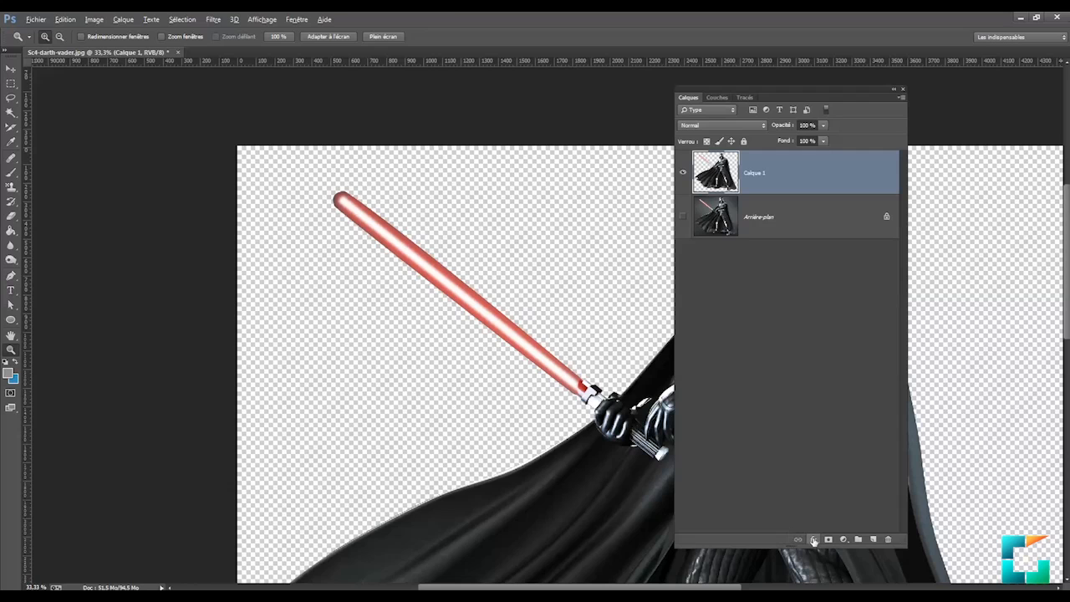
drag(842, 89, 1069, 114)
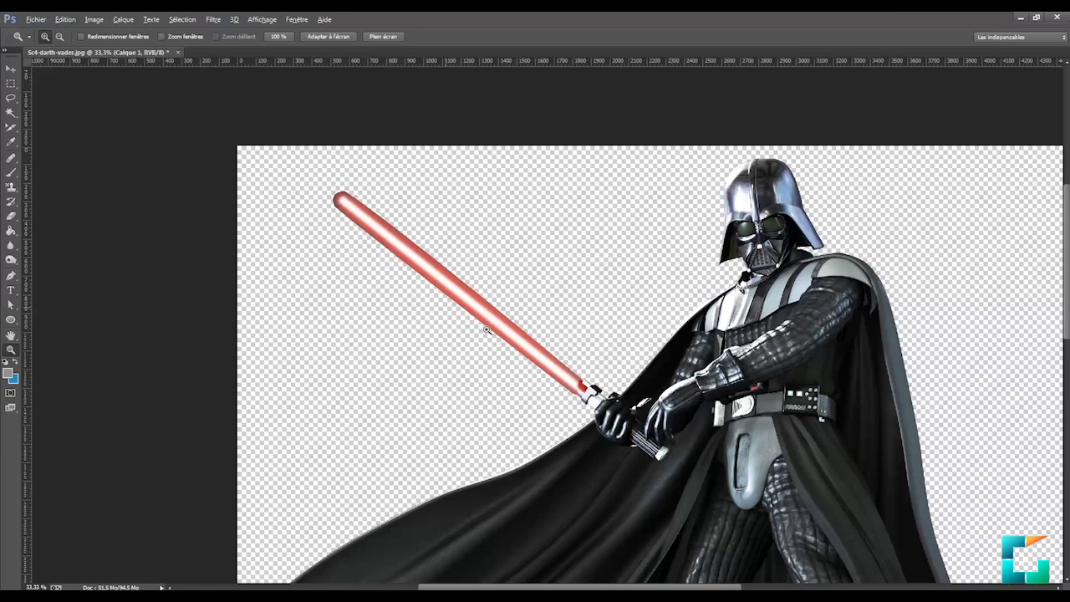
key(alt)
alt+click(659, 349)
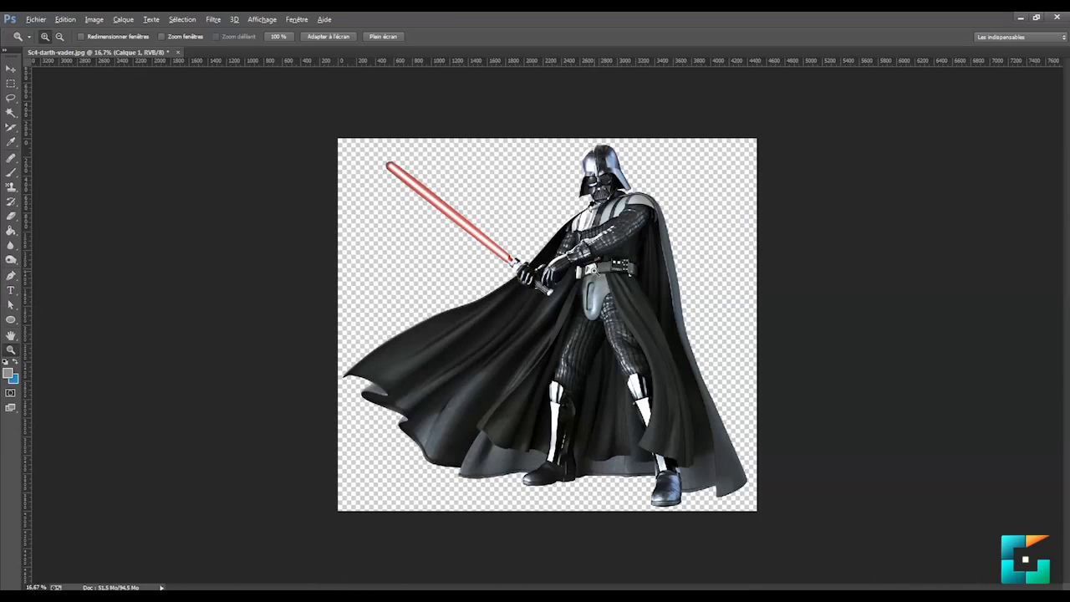
Draw a closed Pen path with curved and straight segments across the cape and legs, shifting one anchor near the belt
key(p)
click(475, 340)
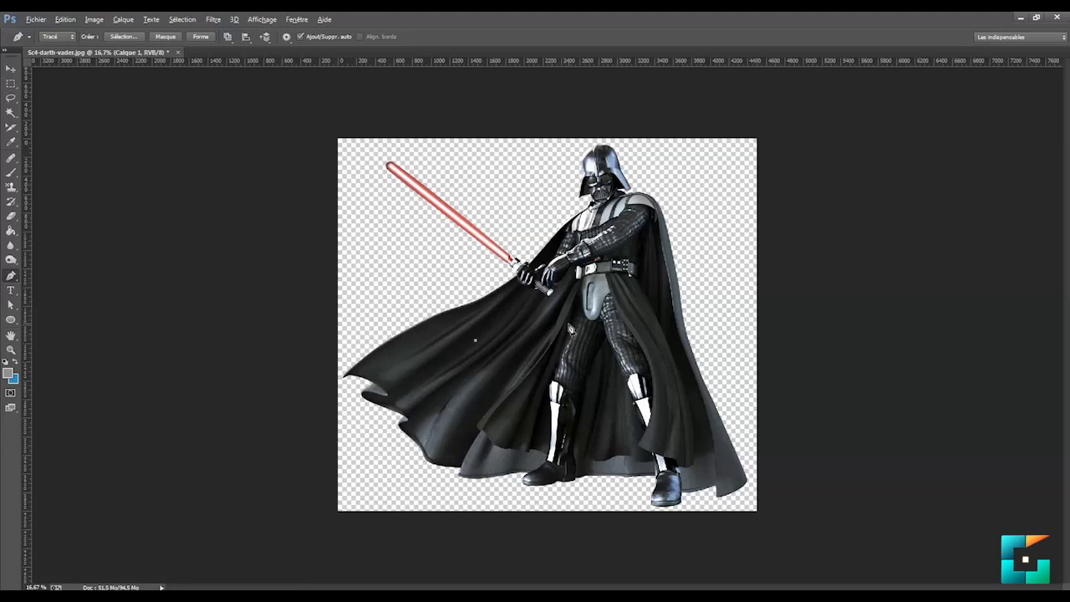
click(570, 327)
drag(570, 329, 687, 273)
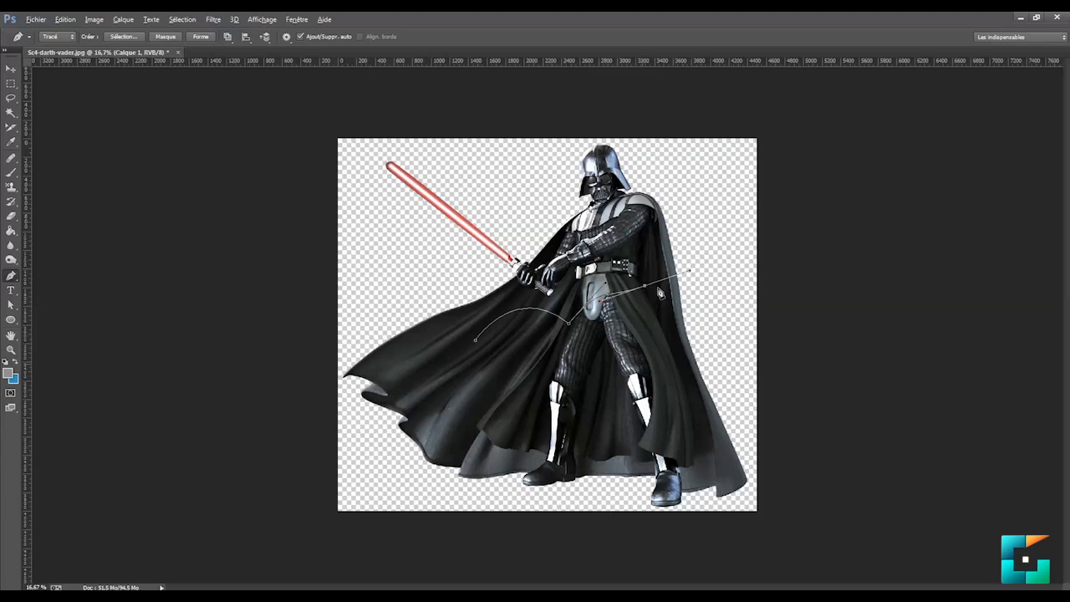
key(ctrl+z)
mouse_move(643, 285)
ctrl+mouse_down()
mouse_move(621, 338)
mouse_move(640, 295)
mouse_move(655, 297)
mouse_move(646, 309)
mouse_move(655, 274)
ctrl+mouse_up()
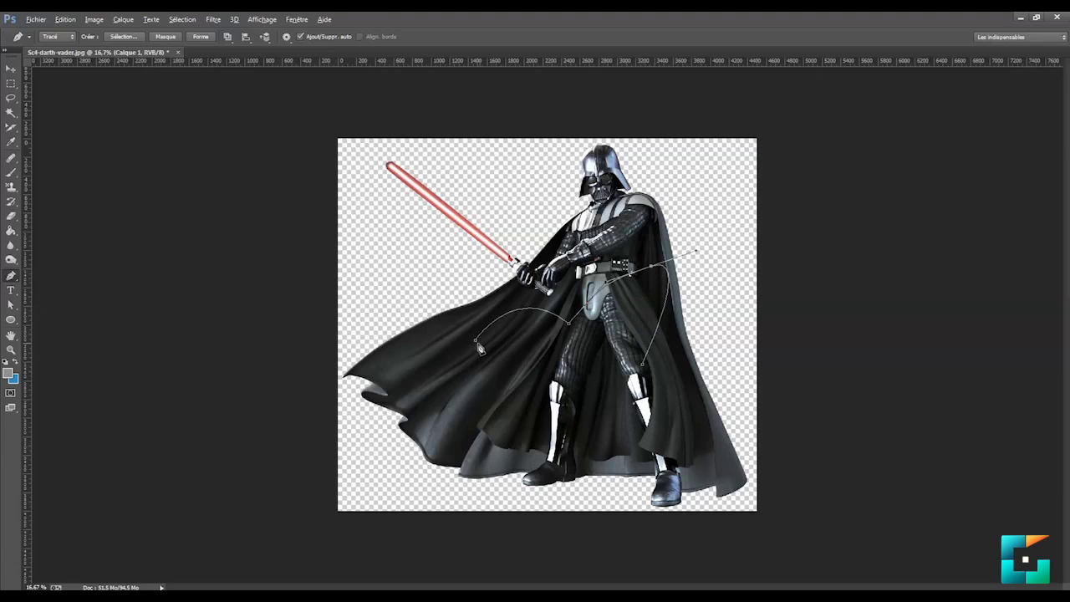
click(476, 342)
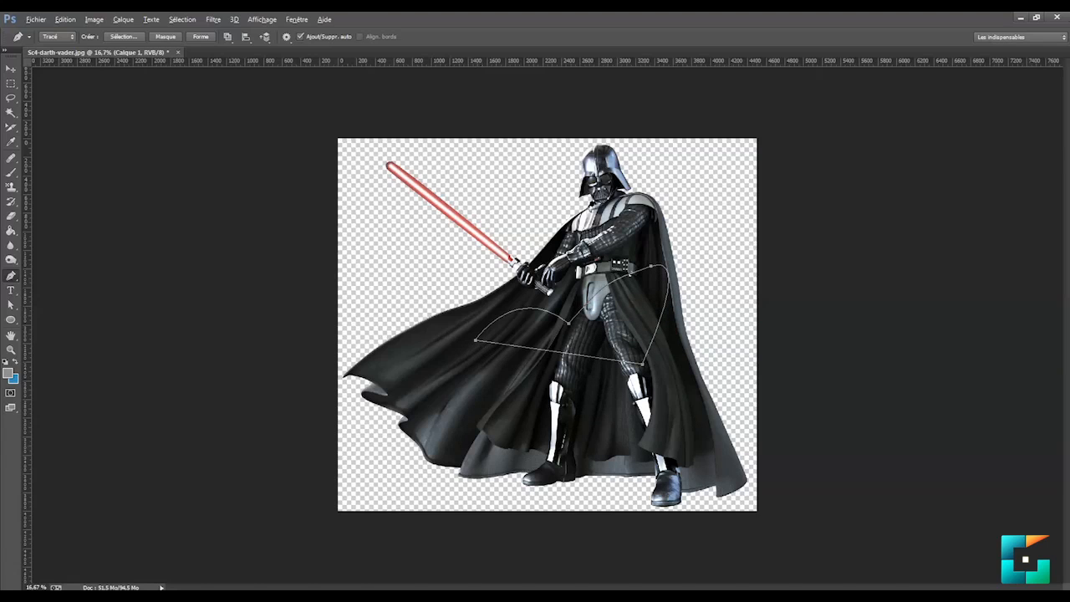